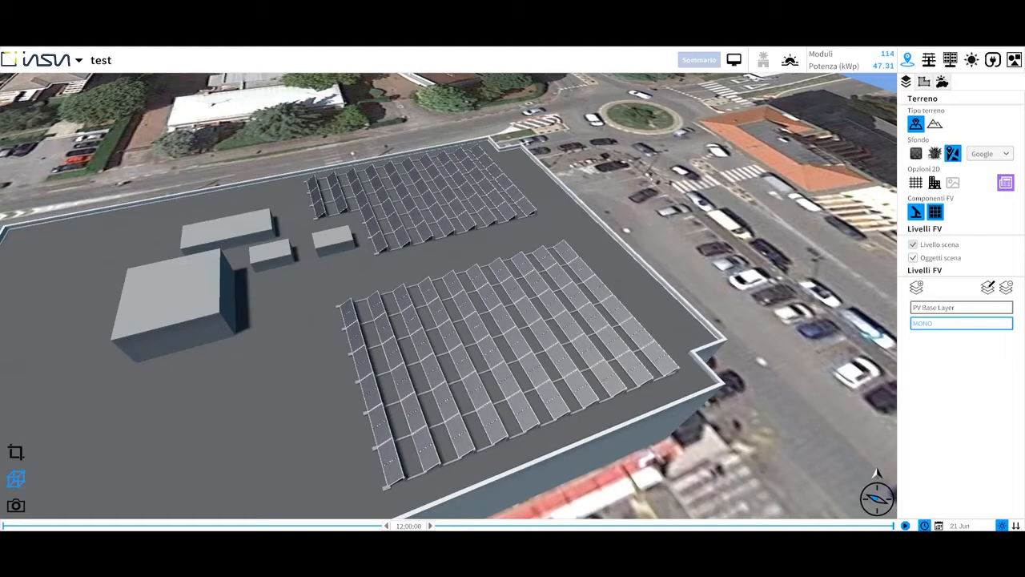
Open inverter sizing for the Flat Mono field and proceed to the inverter selection.
scroll(596, 282, down, 3)
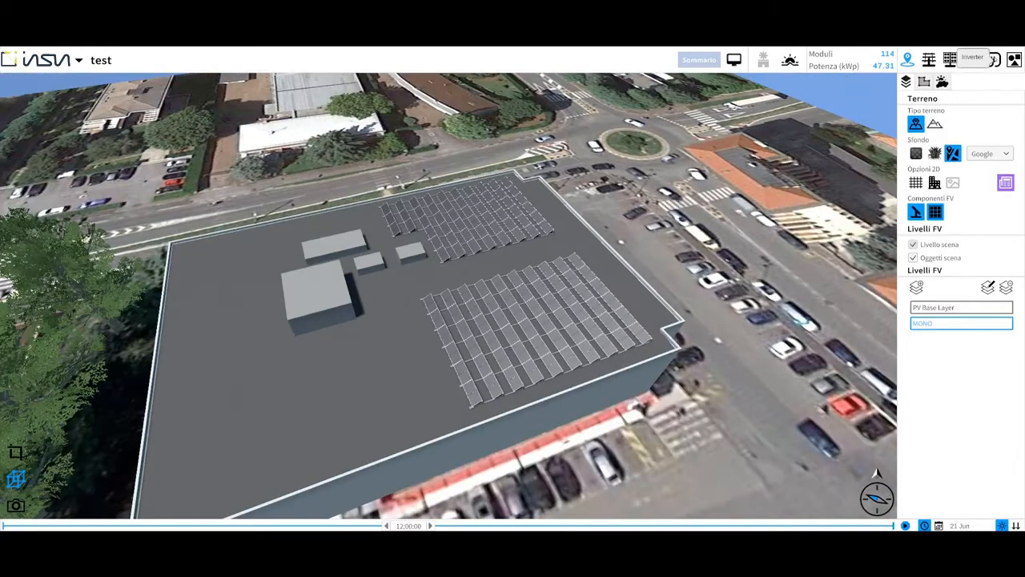
click(993, 59)
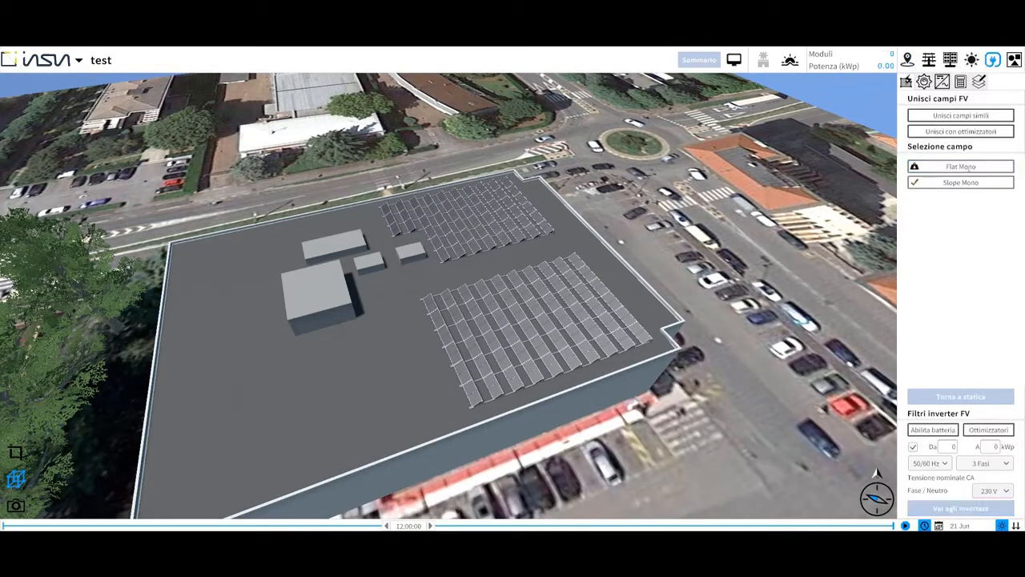
click(972, 166)
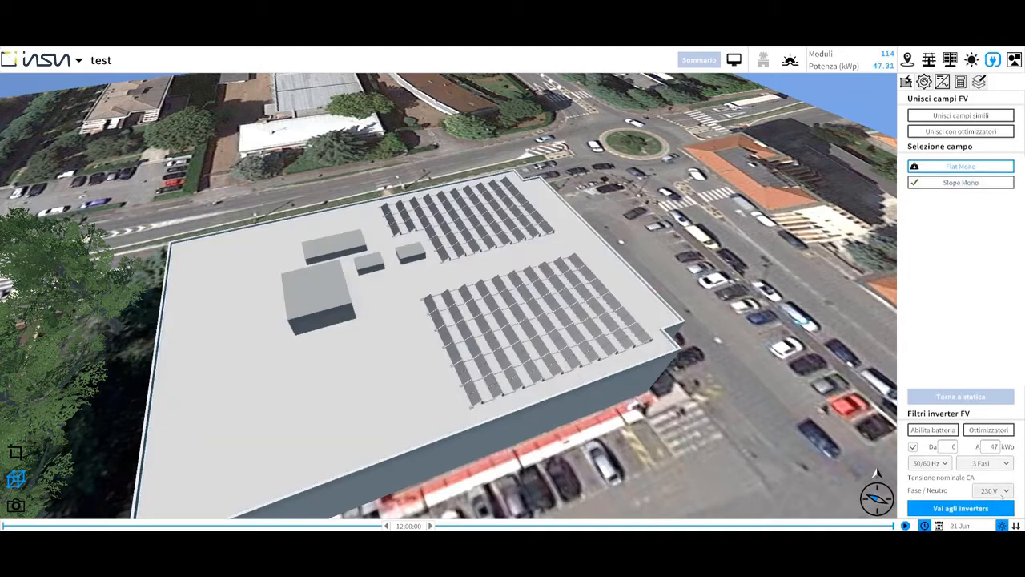
click(967, 508)
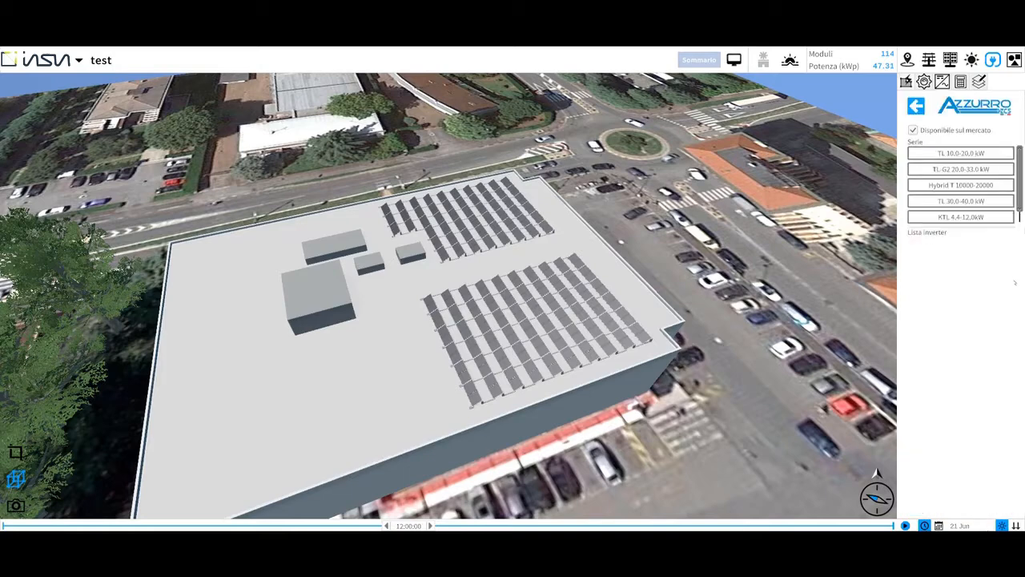
Choose the Azzurro TL-G2 series 25000TL-G2 inverter, calculate, and confirm 2 inverters.
click(916, 106)
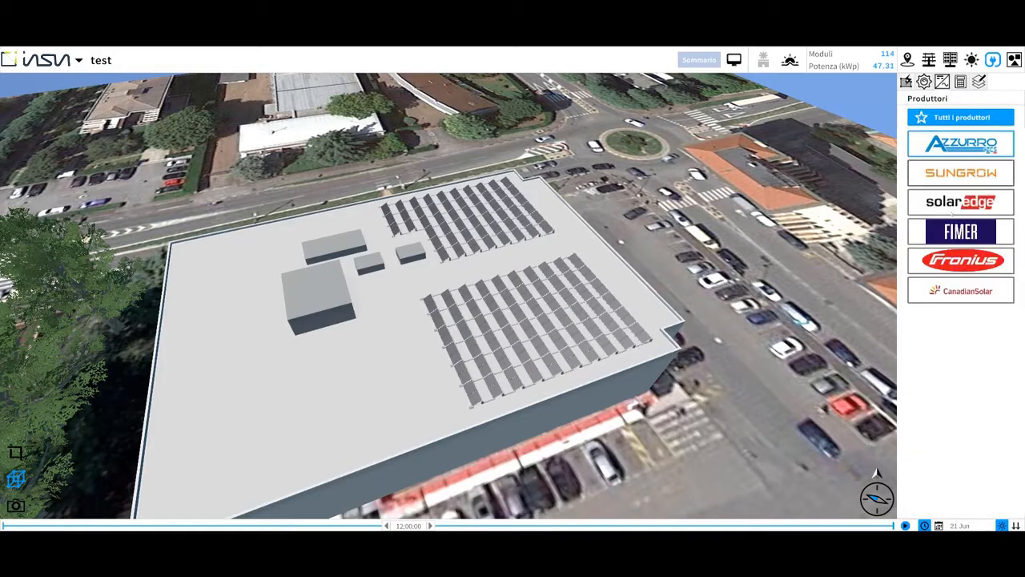
click(957, 139)
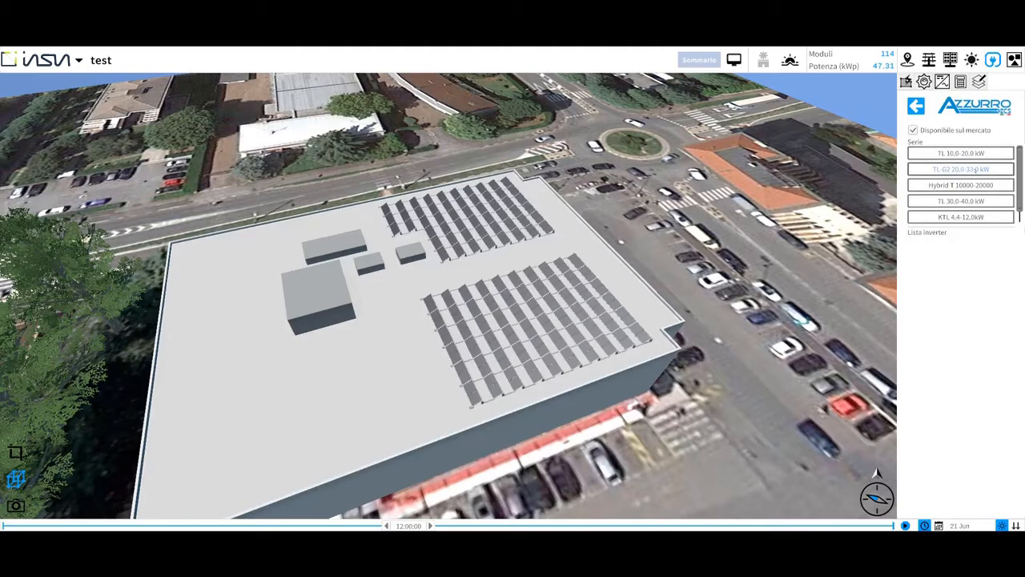
click(975, 169)
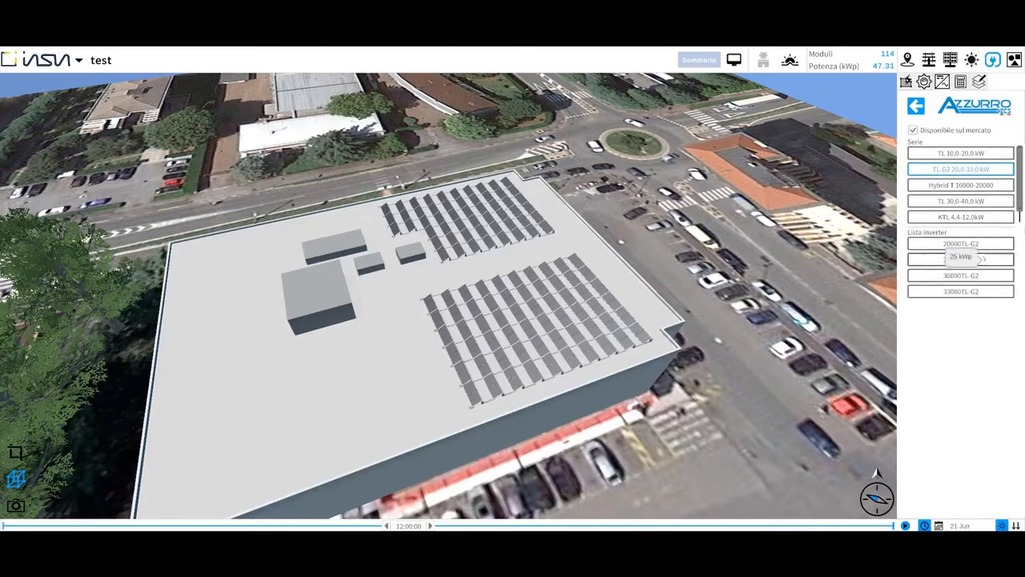
click(961, 258)
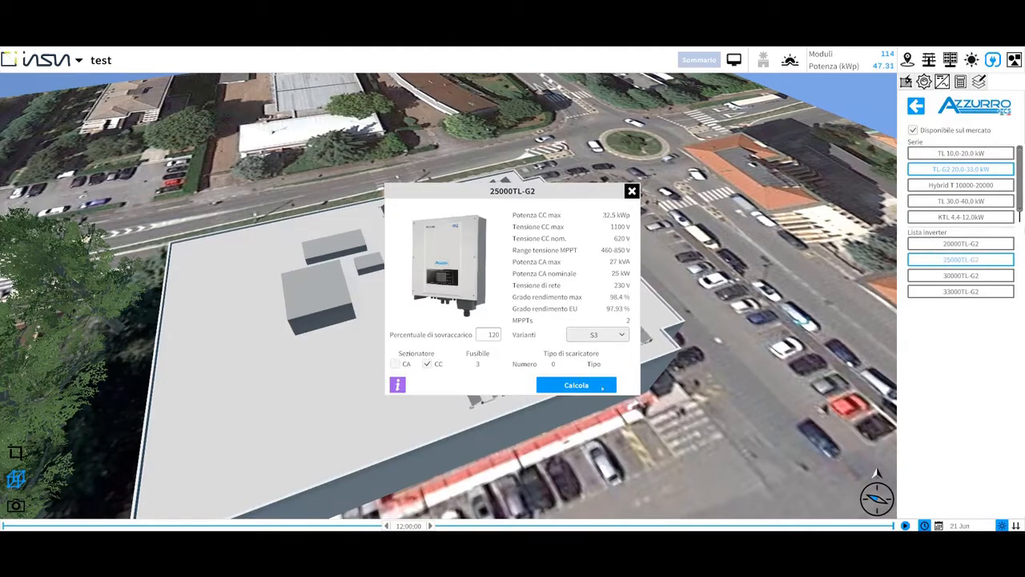
click(603, 386)
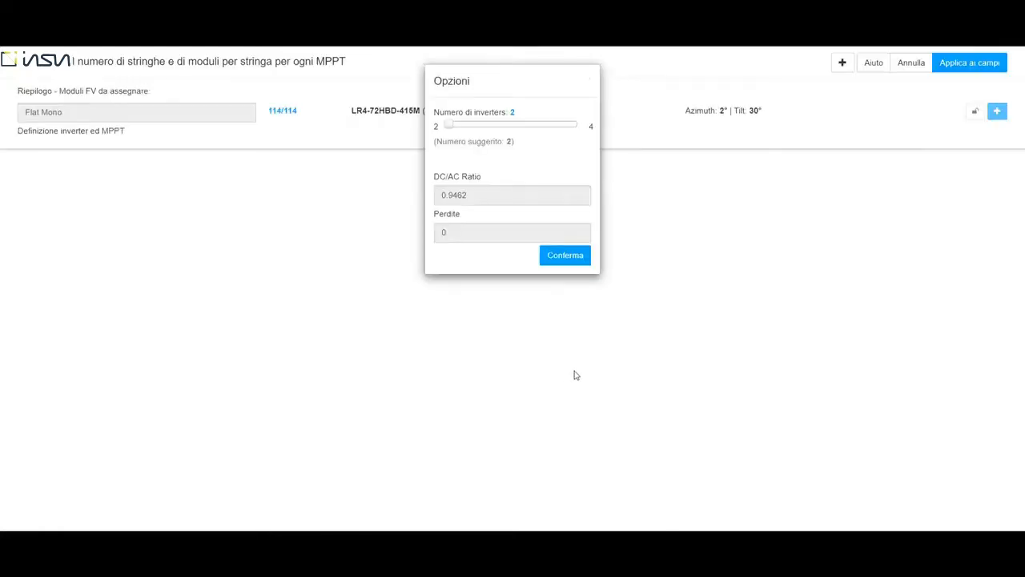
click(574, 256)
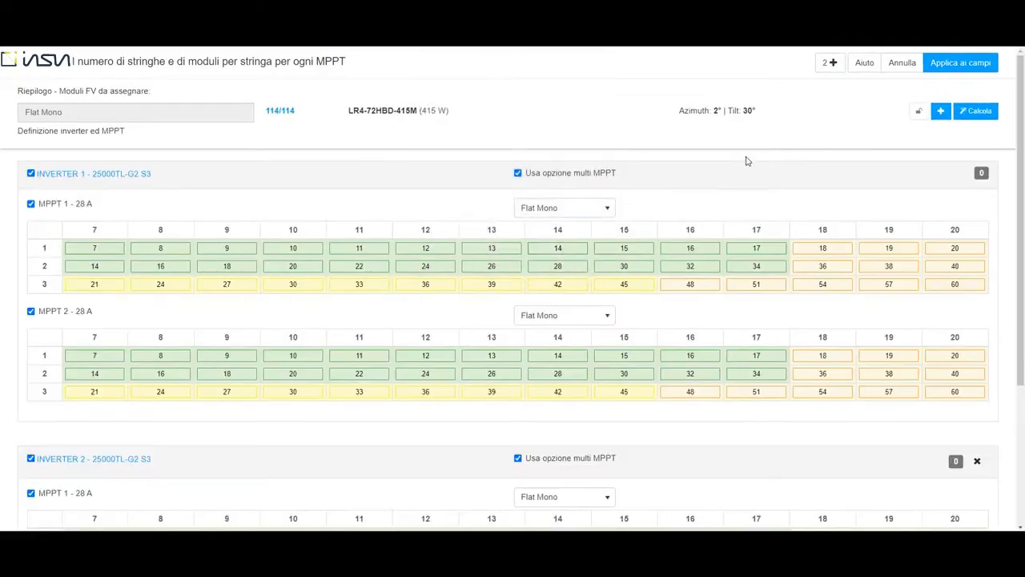
Calculate the string layout automatically for both inverters' MPPTs.
scroll(746, 160, down, 1)
scroll(614, 252, up, 1)
click(984, 113)
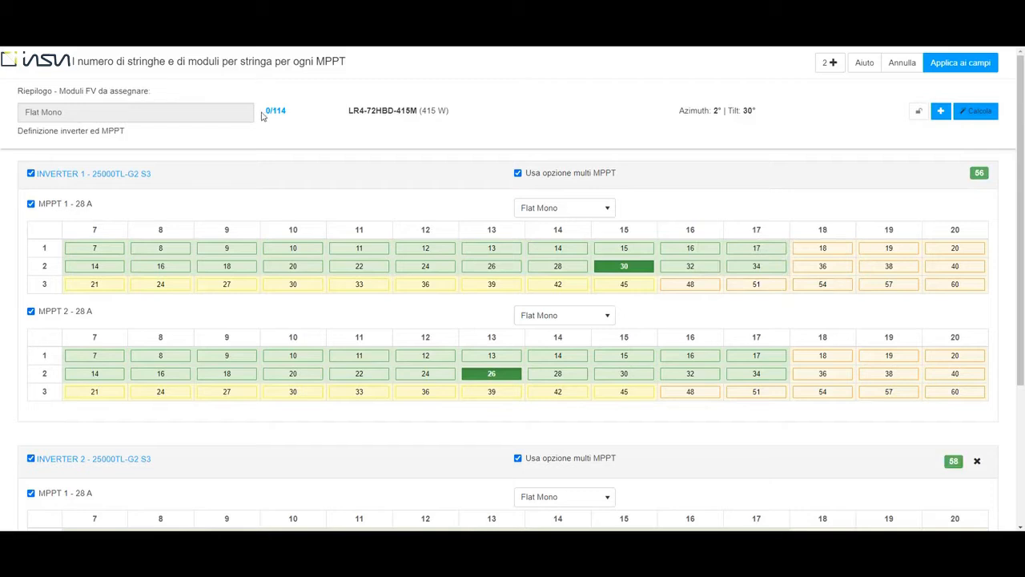
Apply the string configuration to the PV fields.
drag(265, 112, 287, 112)
click(327, 118)
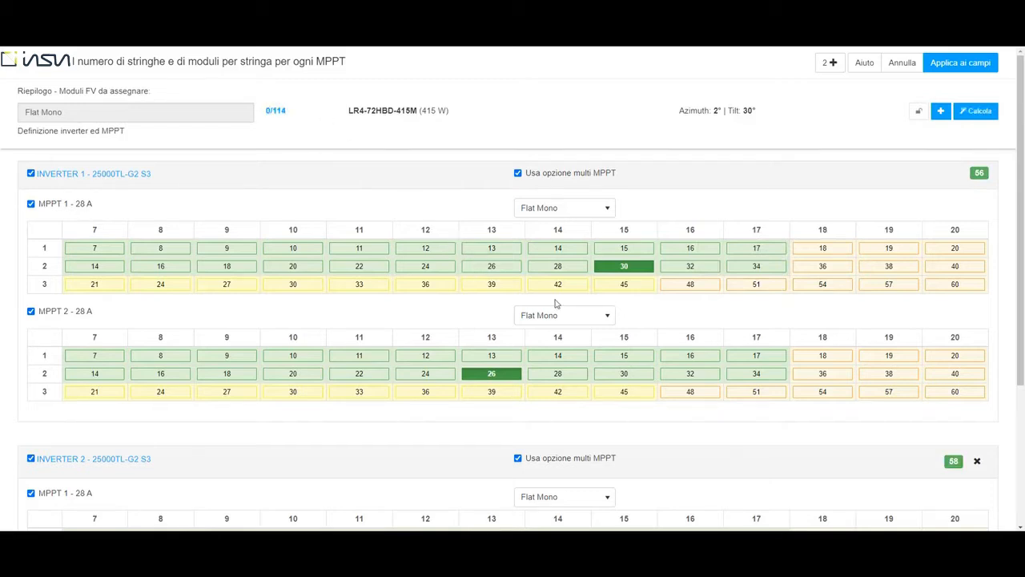
click(987, 65)
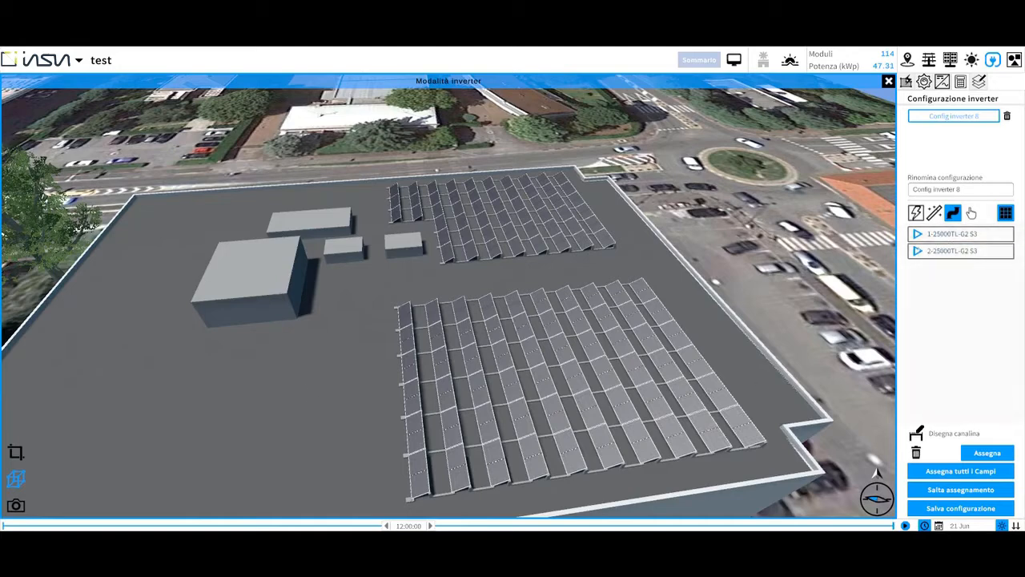
Place both 25000TL-G2 inverters on the wall of the large rooftop block.
click(934, 212)
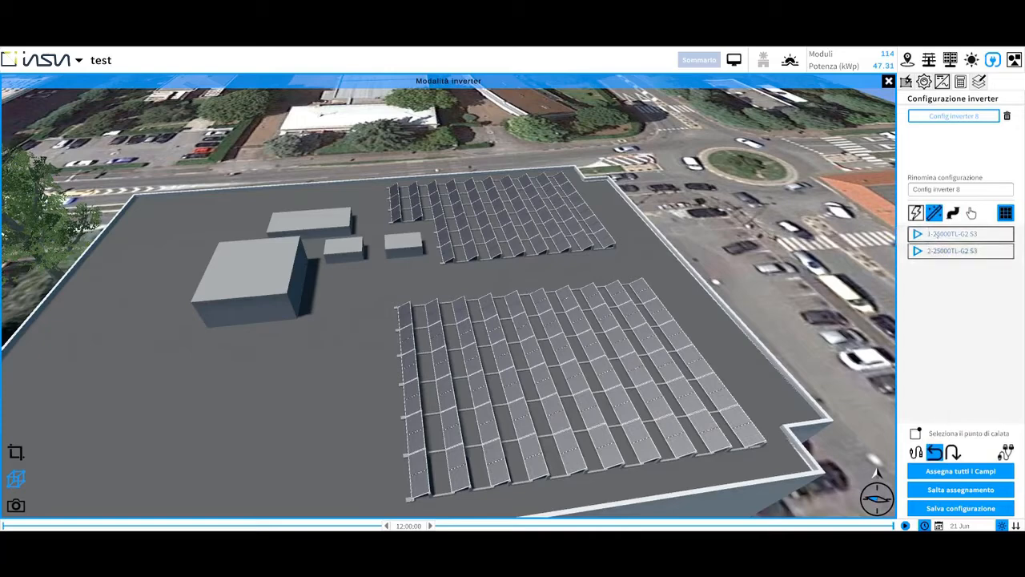
click(920, 233)
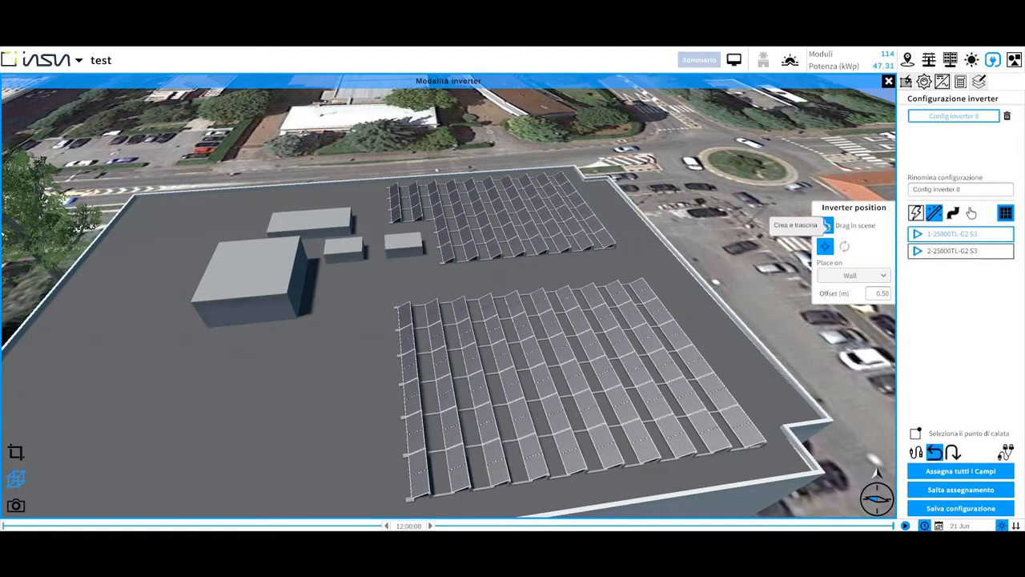
drag(825, 225, 305, 266)
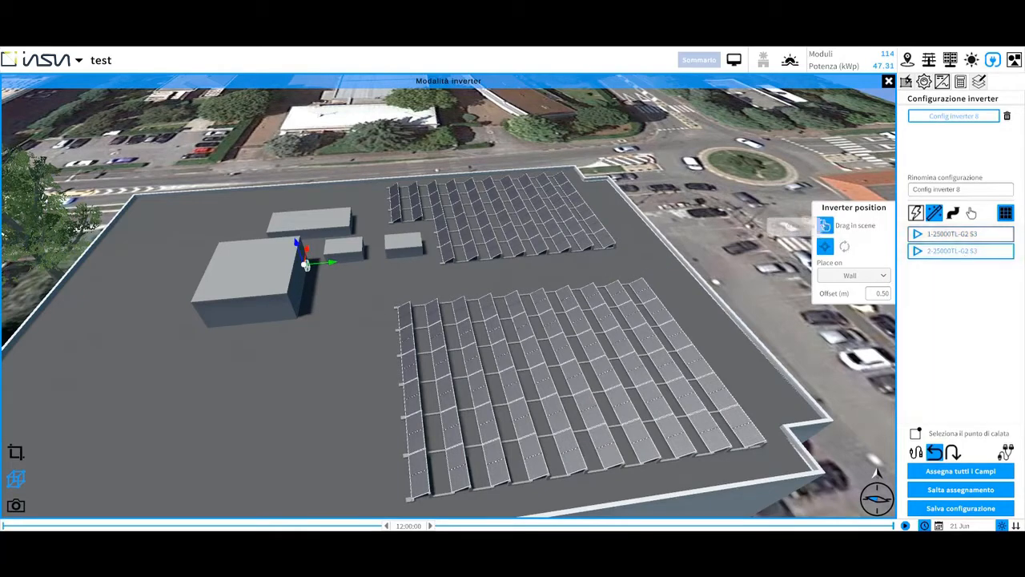
drag(826, 226, 298, 295)
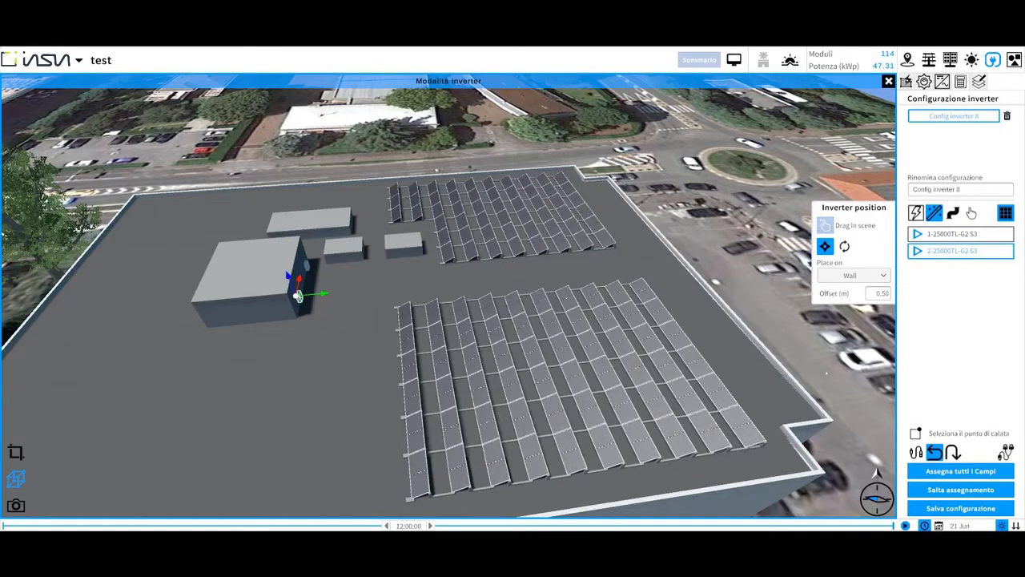
Assign all fields to the inverters to generate the string cabling.
click(954, 454)
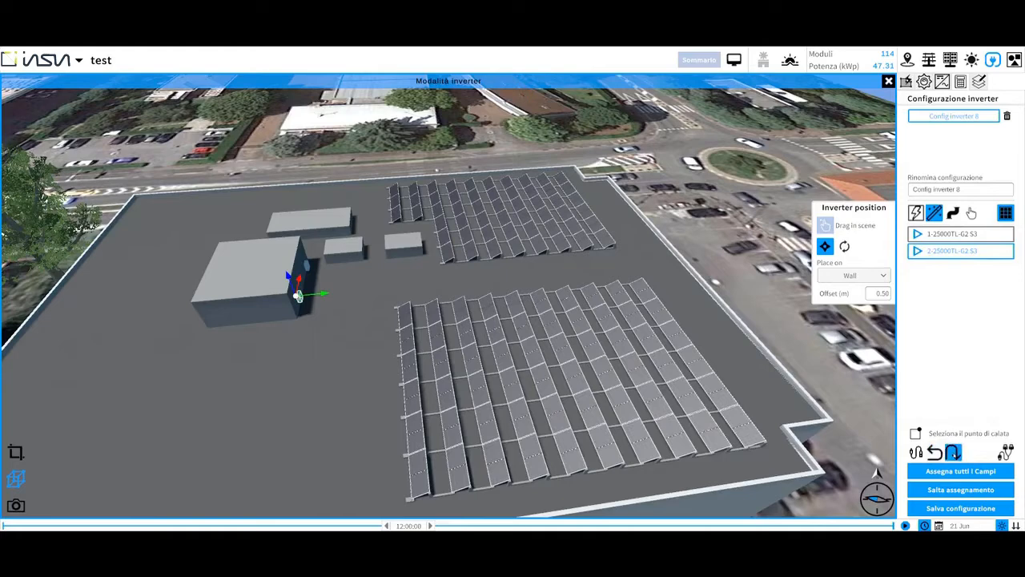
click(936, 454)
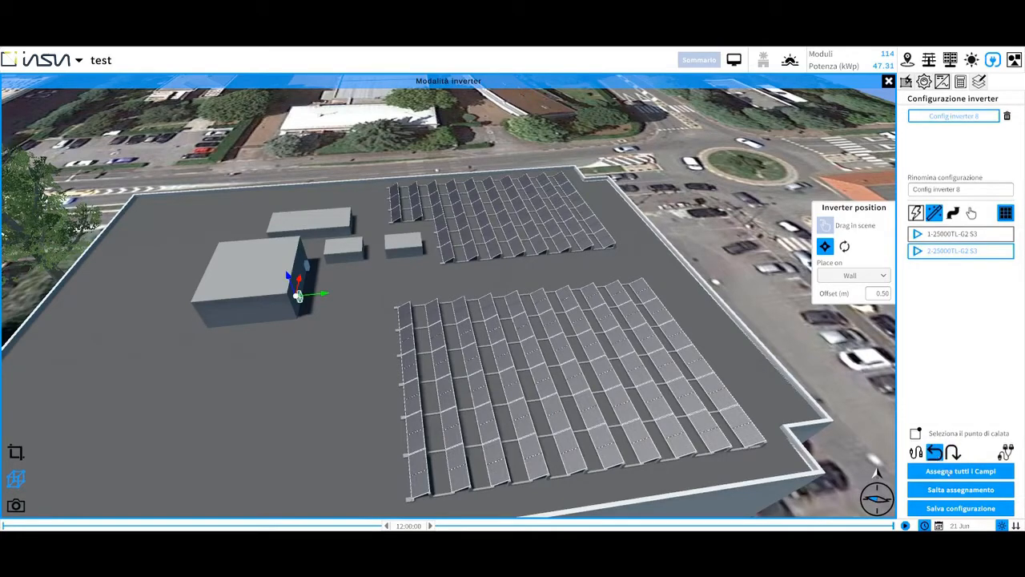
click(950, 472)
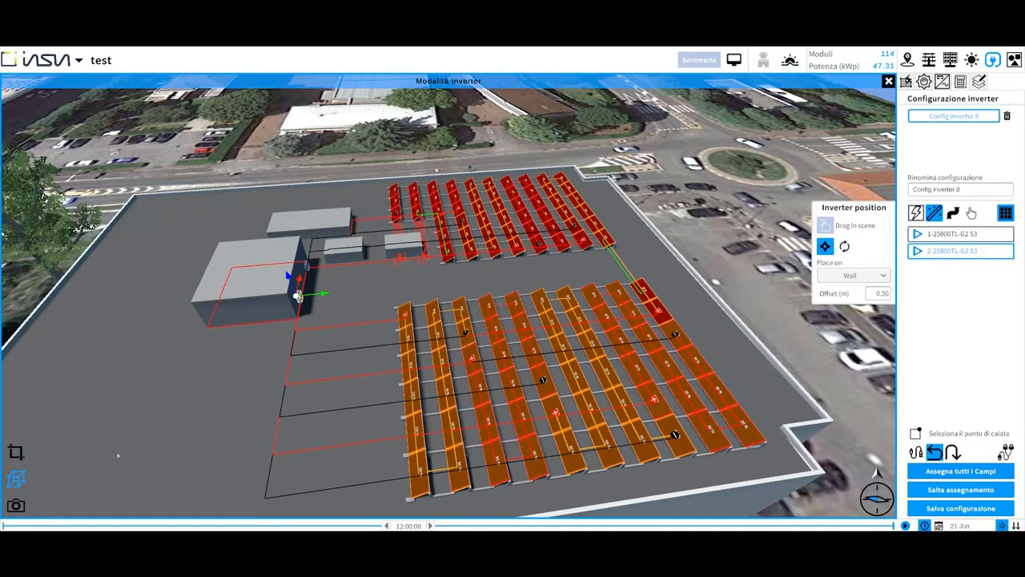
Draw a cable tray from the left side of the roof down to the inverter building.
click(16, 452)
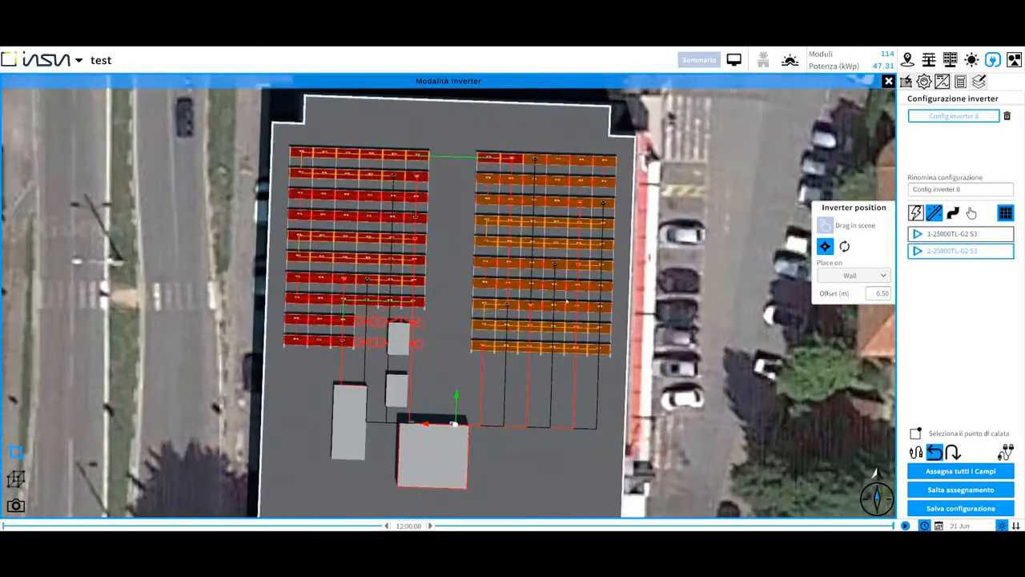
scroll(552, 343, up, 1)
middle_drag(551, 343, 516, 289)
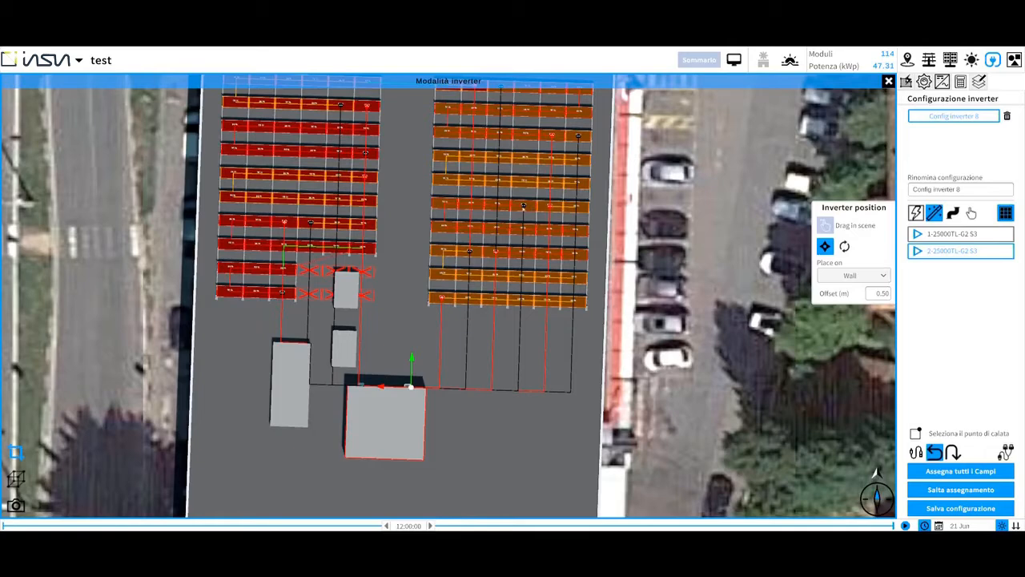
scroll(528, 370, up, 2)
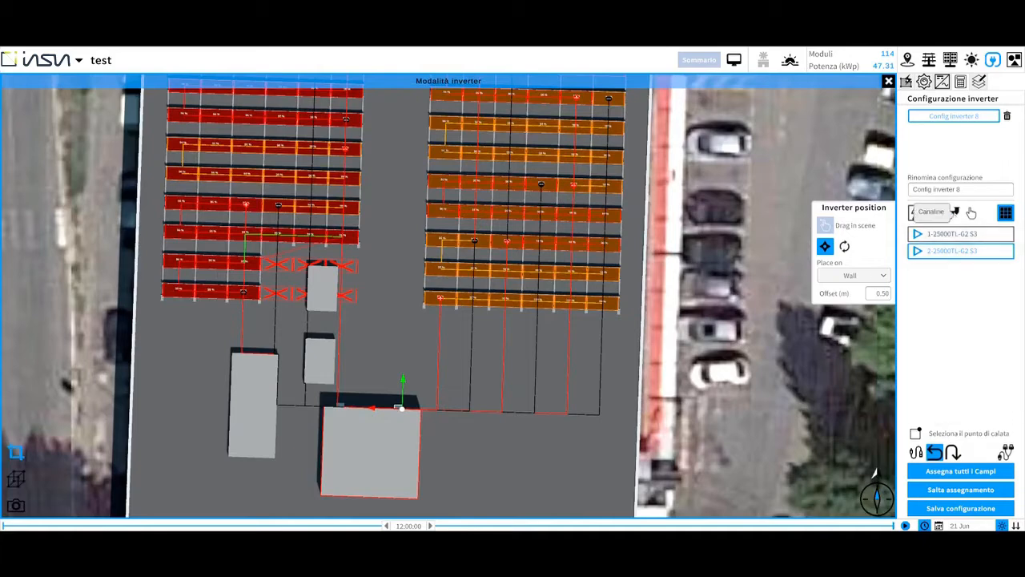
click(954, 212)
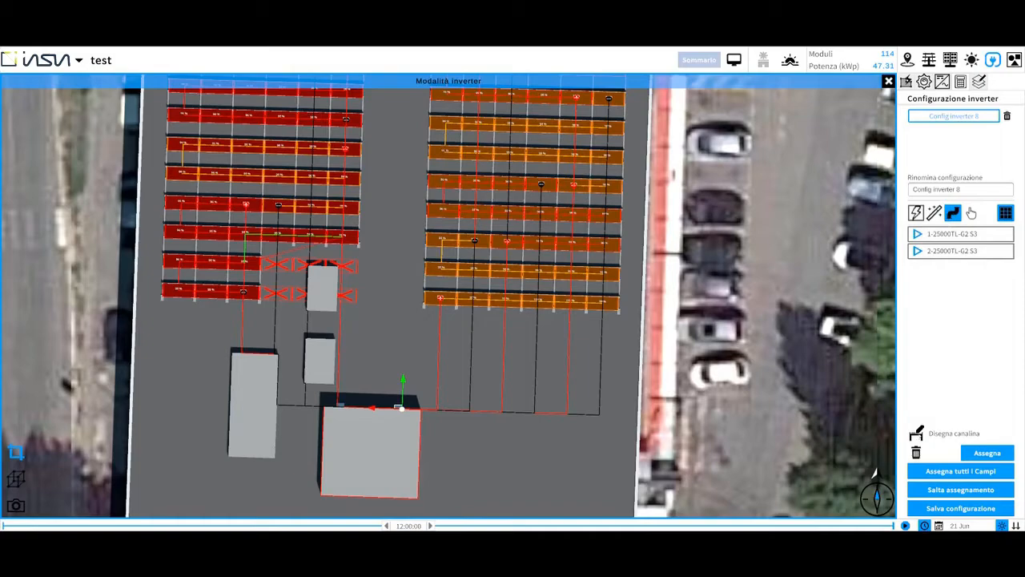
click(919, 434)
scroll(406, 323, up, 3)
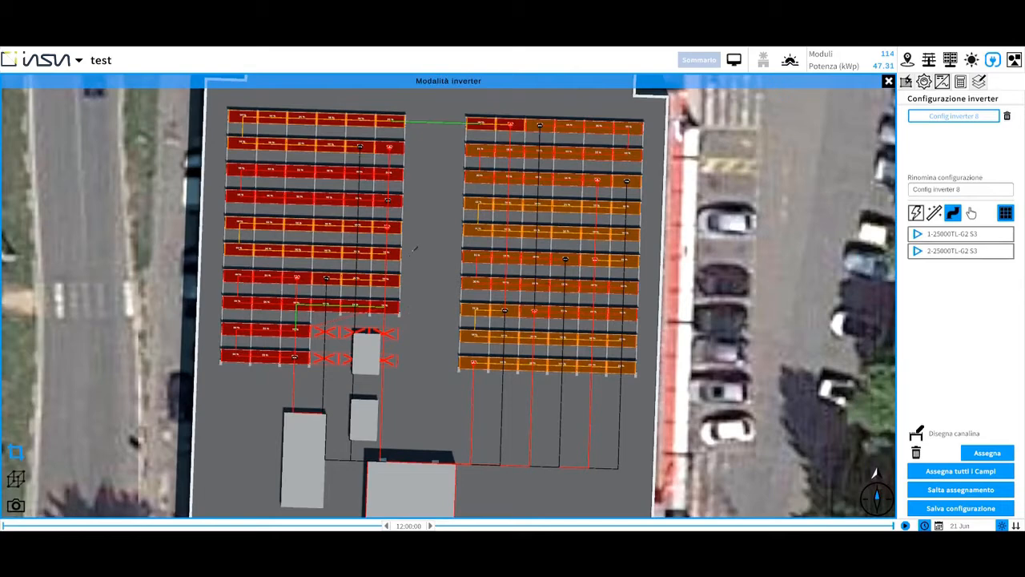
mouse_move(224, 388)
mouse_down()
mouse_move(338, 391)
mouse_move(335, 455)
mouse_move(380, 459)
mouse_up()
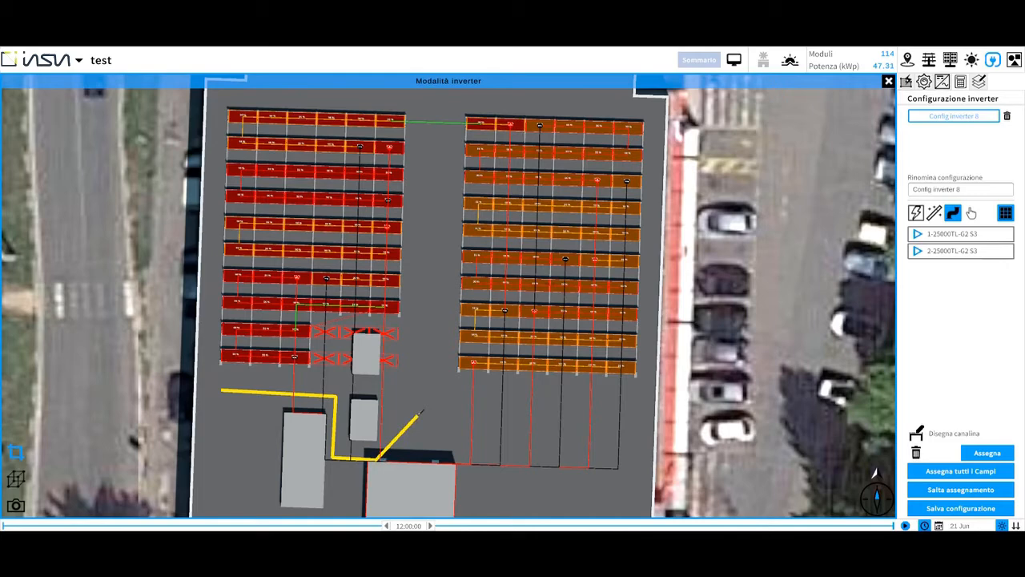
key(Escape)
Draw a second cable tray along the right roof edge and bottom to the inverter building.
click(657, 128)
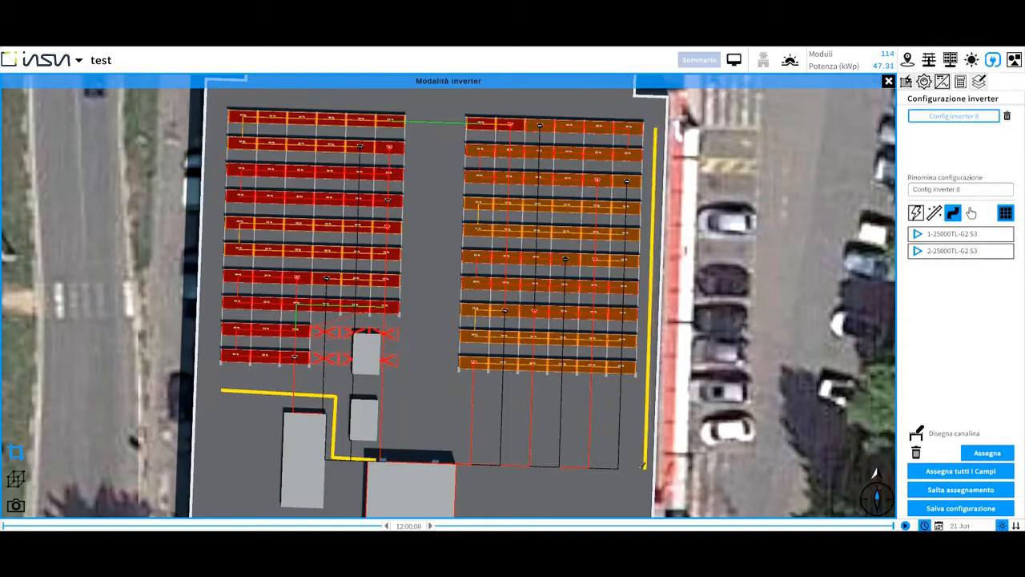
click(644, 466)
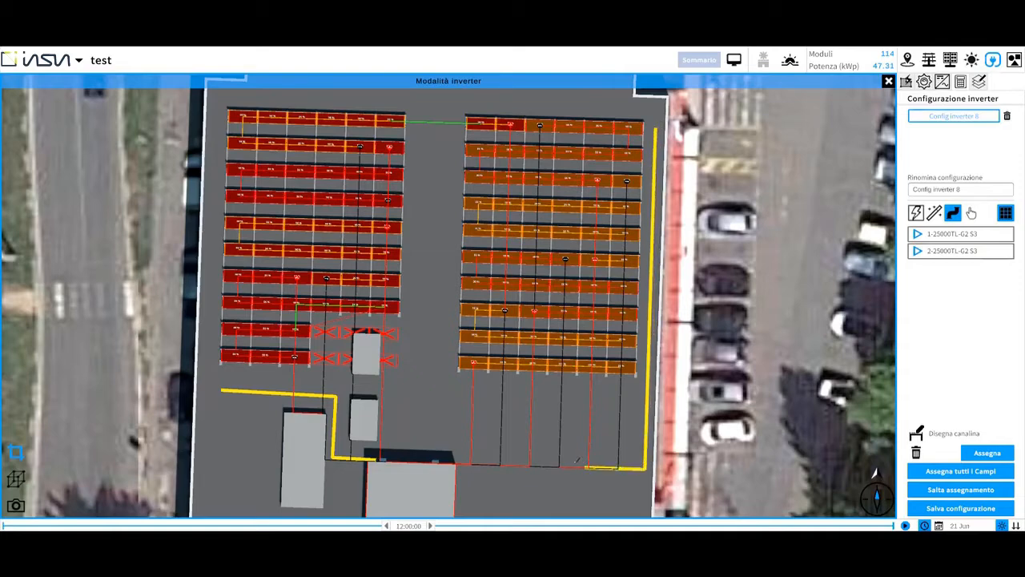
click(451, 462)
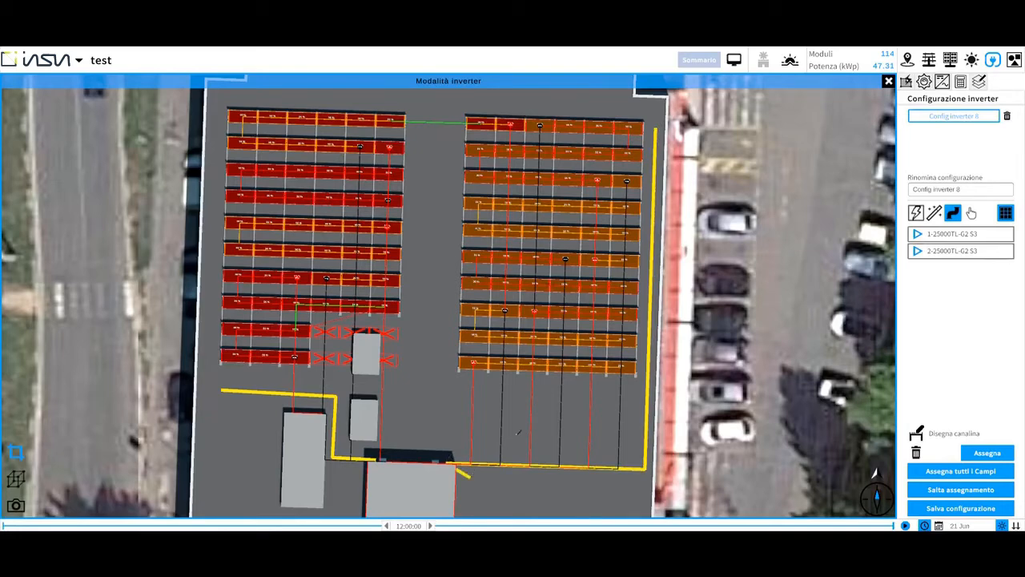
right_click(527, 403)
click(311, 396)
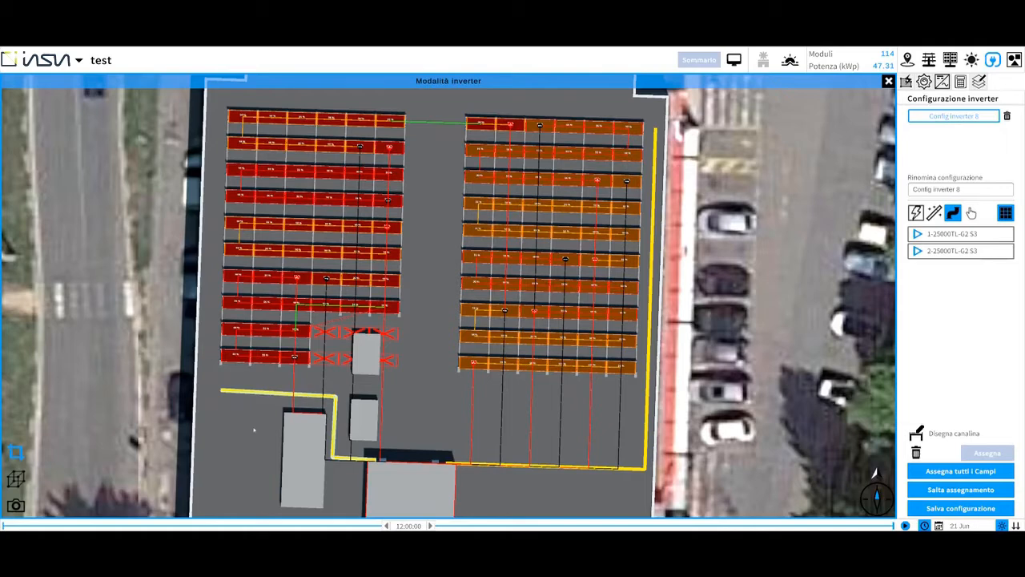
Assign inverter 1-25000TL-G2 S3 to its fields.
scroll(252, 430, up, 1)
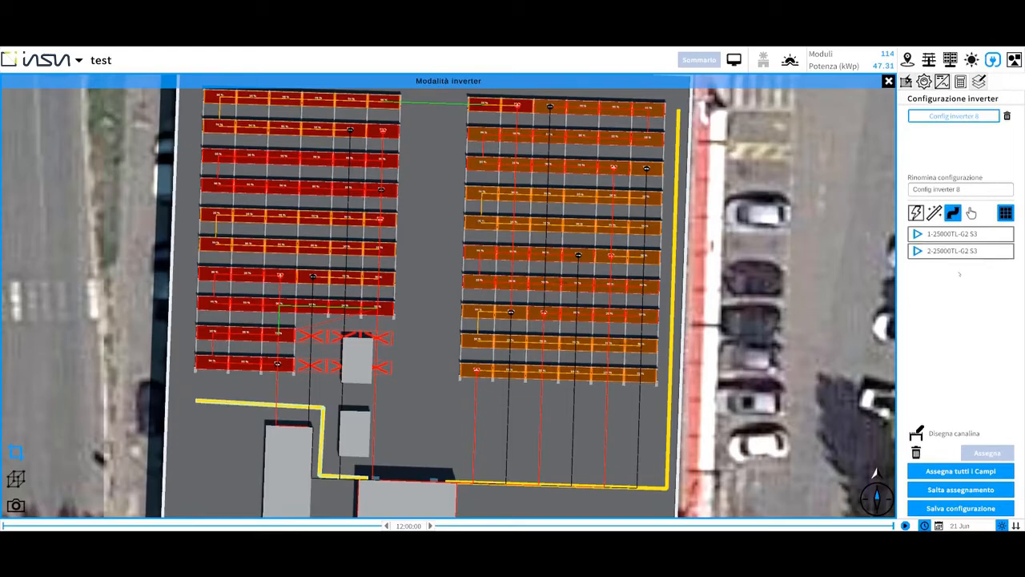
click(969, 234)
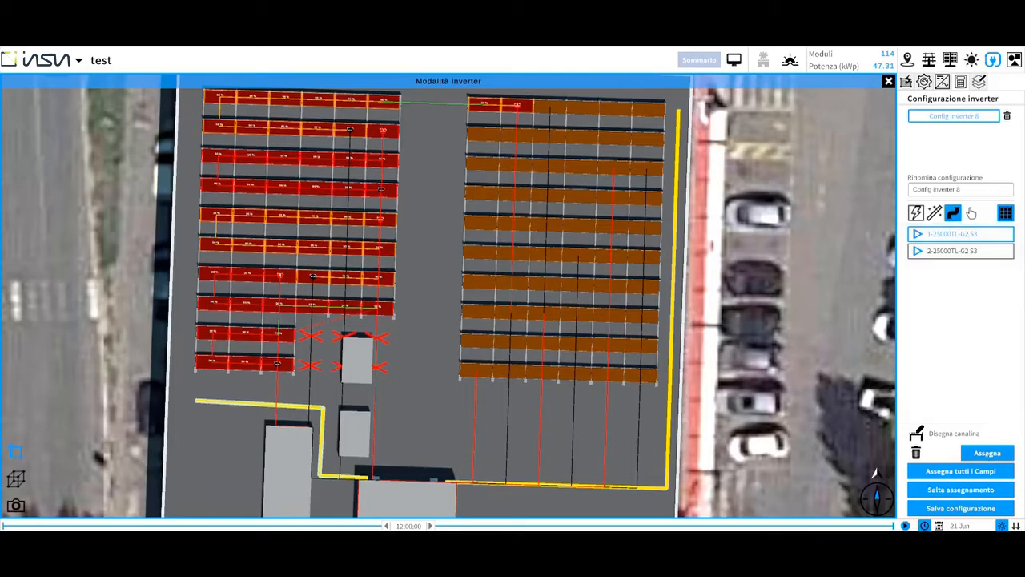
click(987, 452)
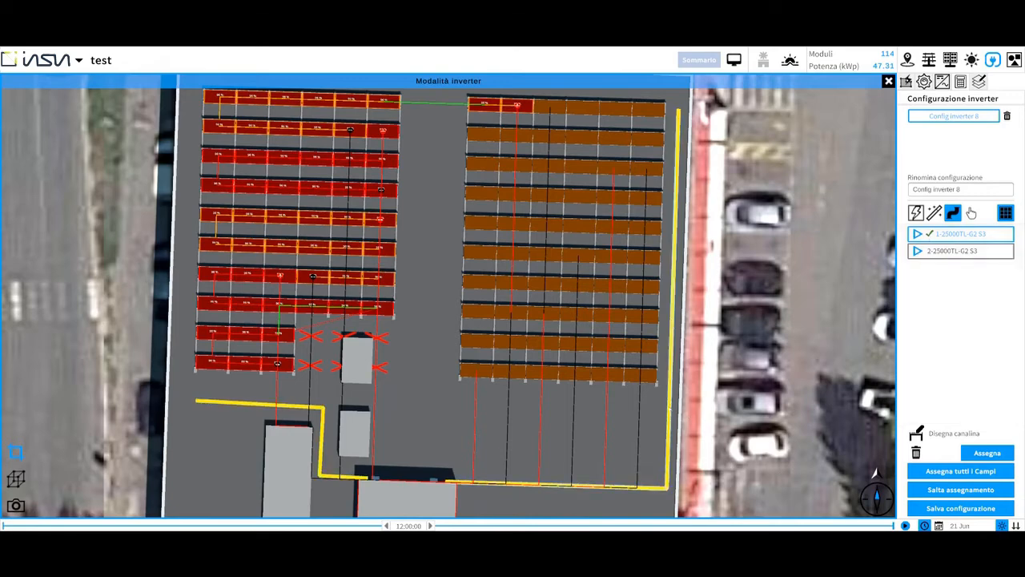
Select inverter 2-25000TL-G2 S3 and reassign all fields so cables follow the trays.
click(953, 251)
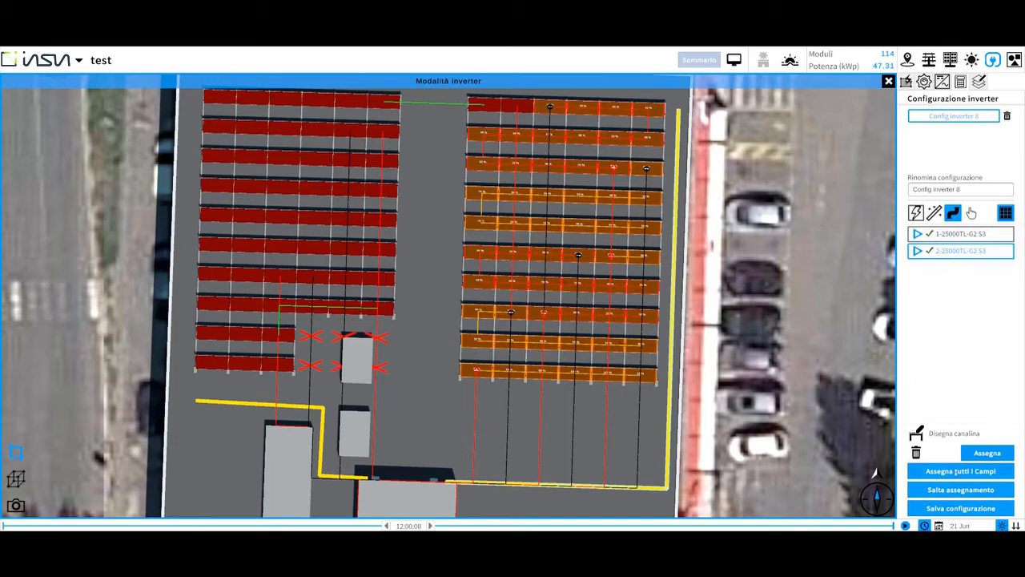
click(960, 471)
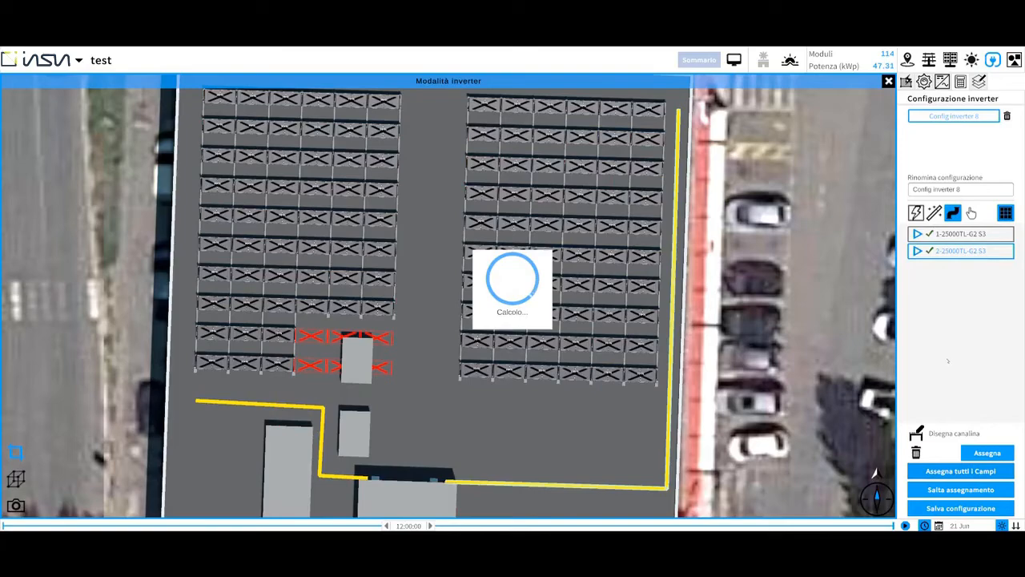
scroll(569, 274, down, 2)
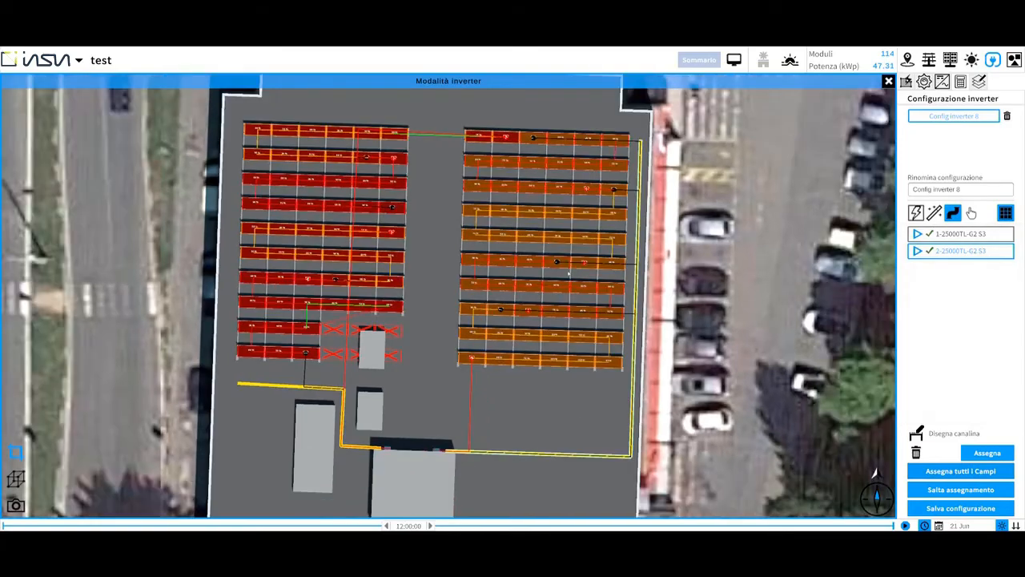
Review the cable routing and the MPPTs of inverter 1-25000TL-G2 S3, and save the inverter configuration.
scroll(569, 274, up, 2)
scroll(615, 279, up, 1)
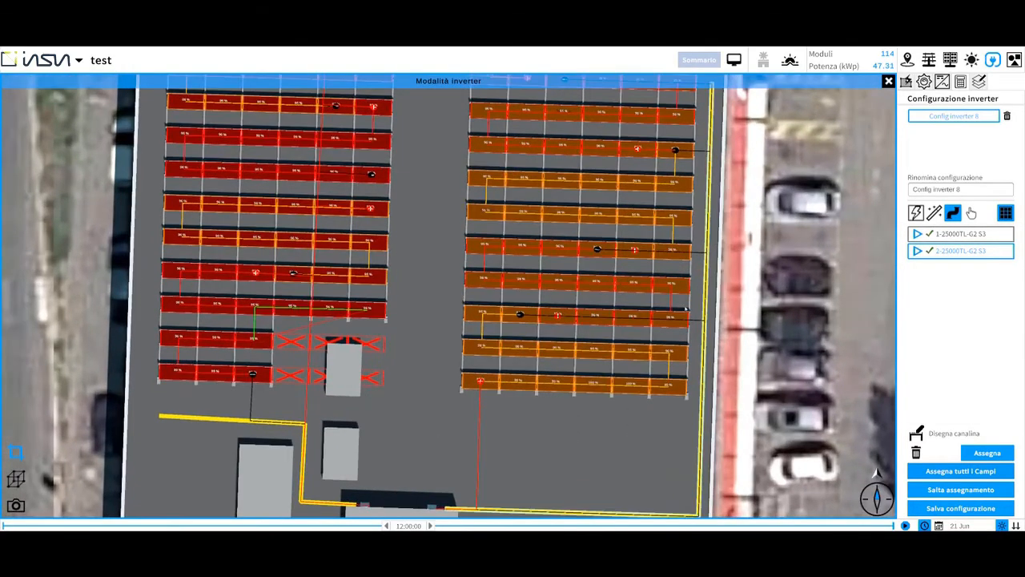
middle_drag(725, 319, 712, 319)
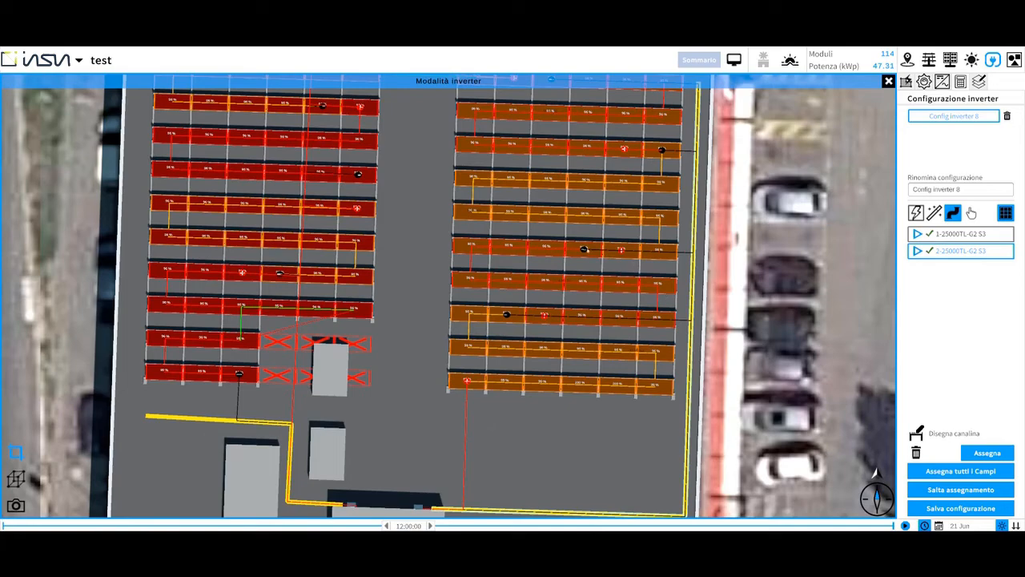
scroll(646, 239, down, 2)
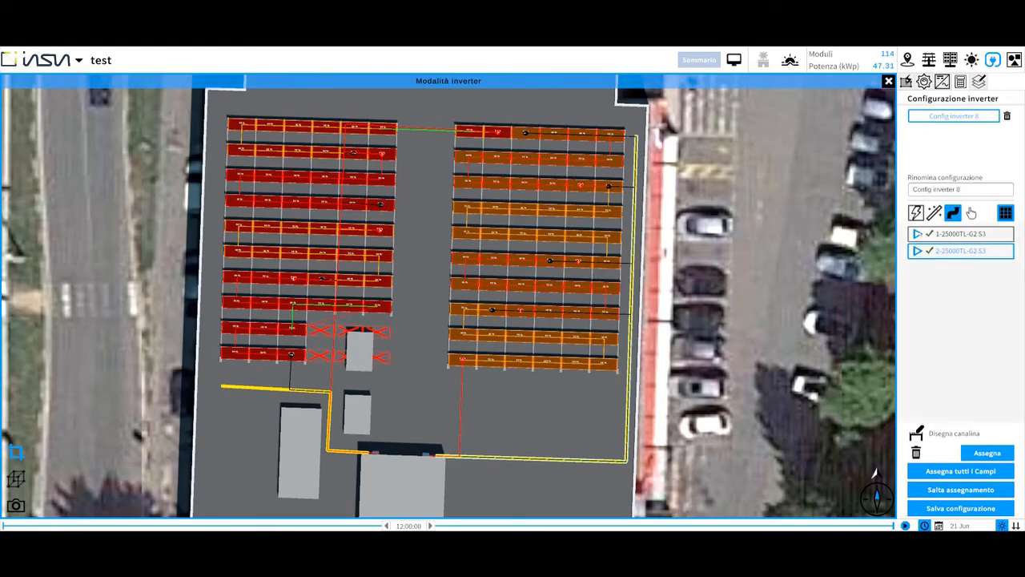
click(974, 233)
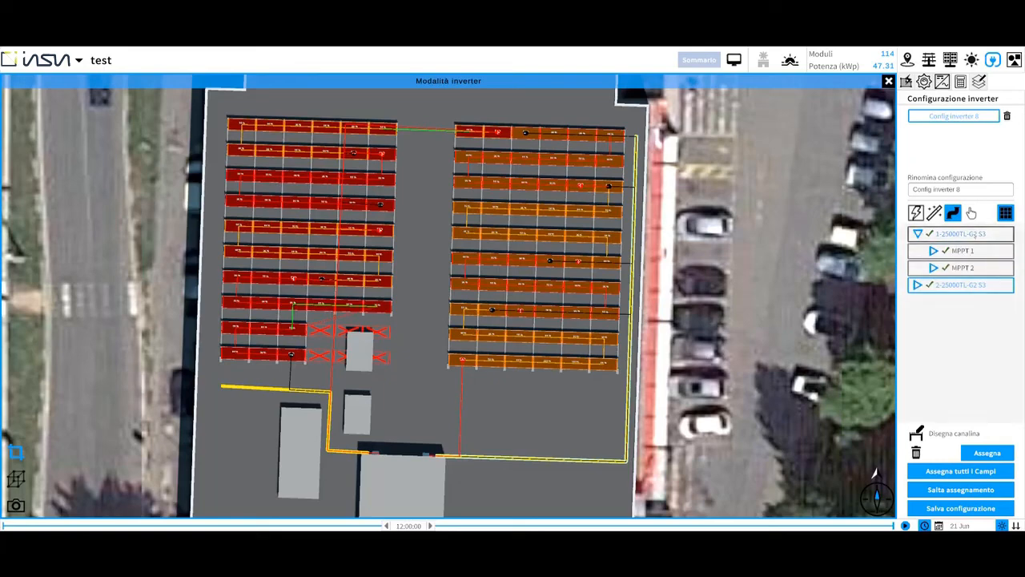
click(973, 251)
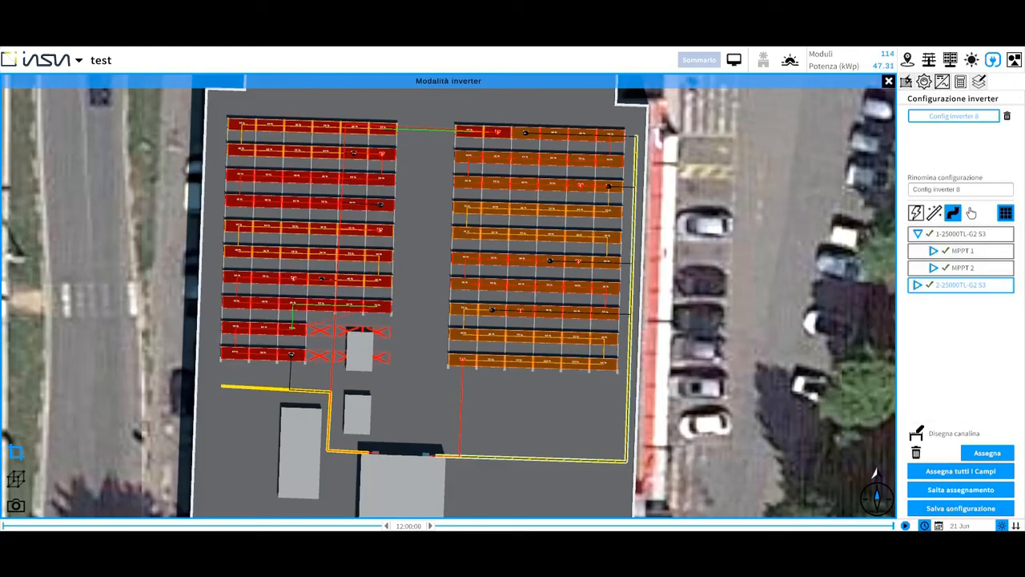
click(961, 508)
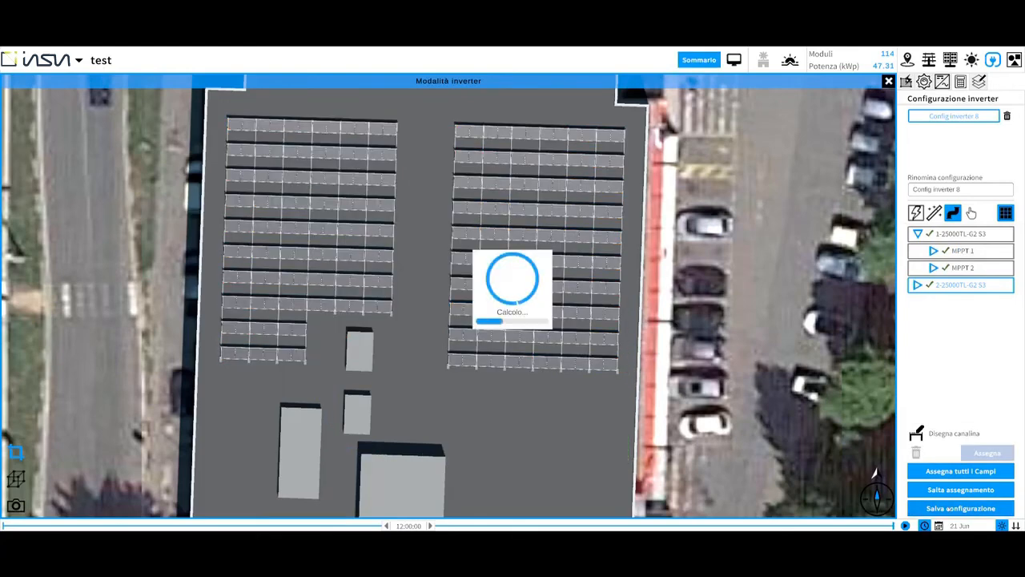